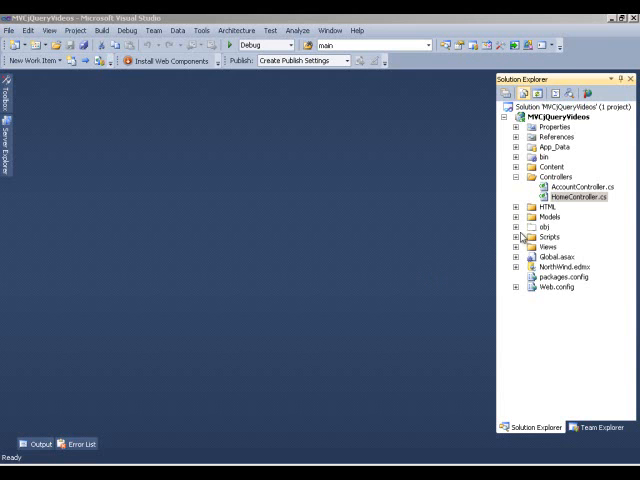
# Step: Collapse the Controllers folder in Solution Explorer so only top-level folders show
pyautogui.click(516, 177)
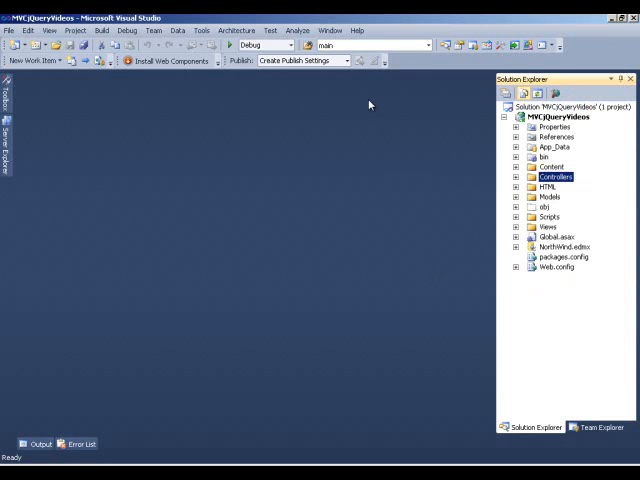
# Step: Start debugging to launch the MVCjQueryVideos home page with its customer grid in Internet Explorer
pyautogui.click(229, 45)
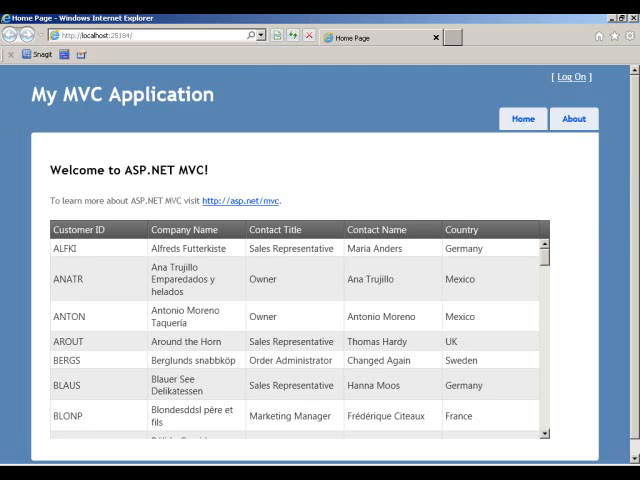
pyautogui.scroll(-1, 634, 171)
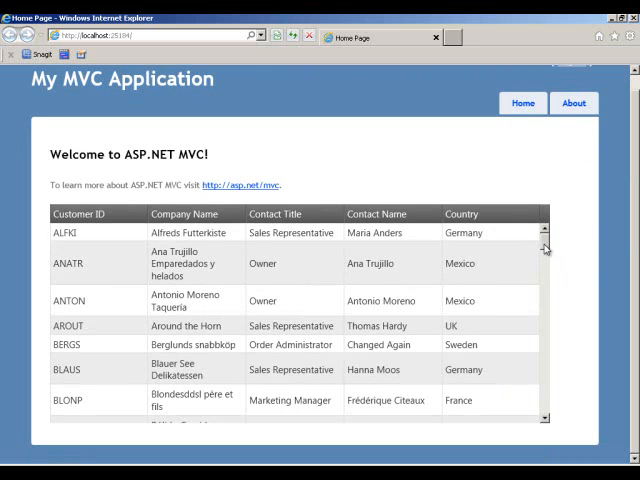
pyautogui.moveTo(544, 249); pyautogui.dragTo(539, 318)
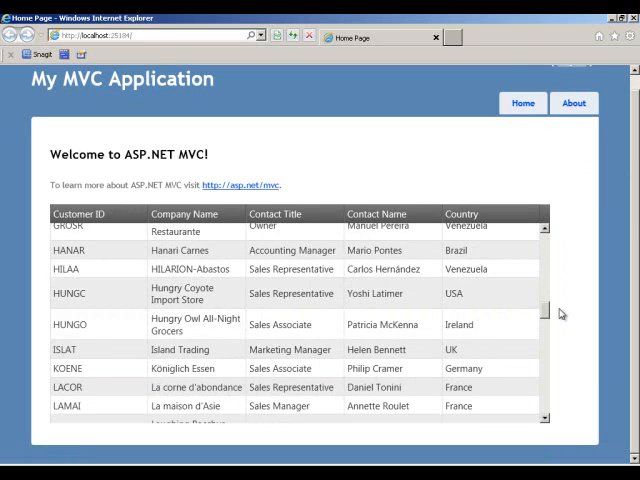
pyautogui.moveTo(545, 313); pyautogui.dragTo(553, 234)
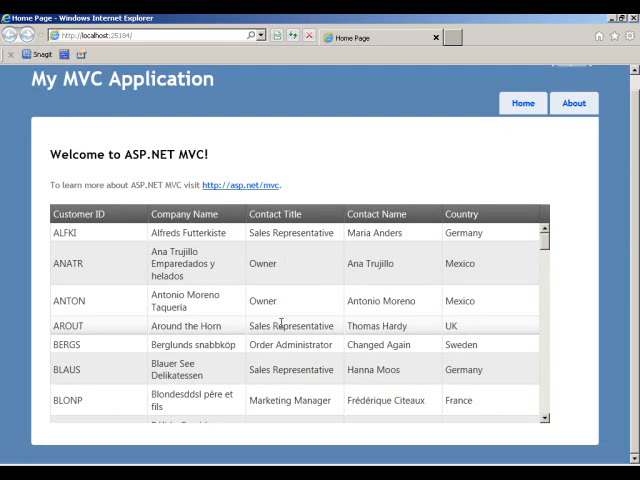
# Step: Close the running browser to end the debug session and tidy the App_Data folder
pyautogui.click(634, 18)
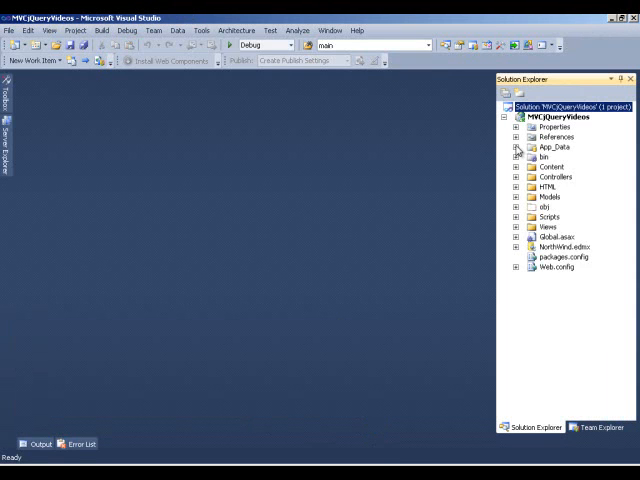
pyautogui.click(516, 147)
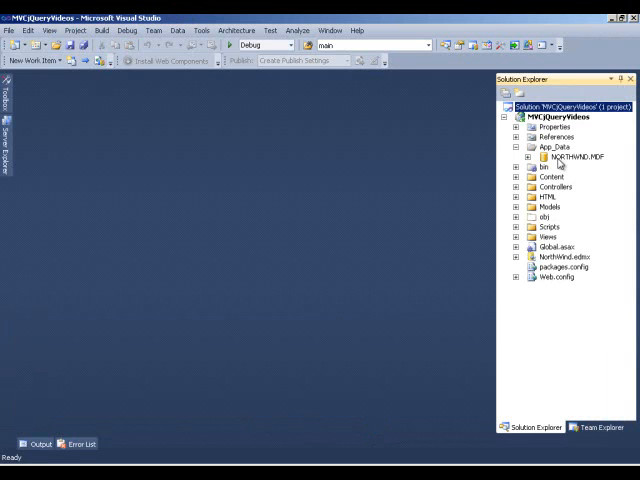
pyautogui.click(516, 147)
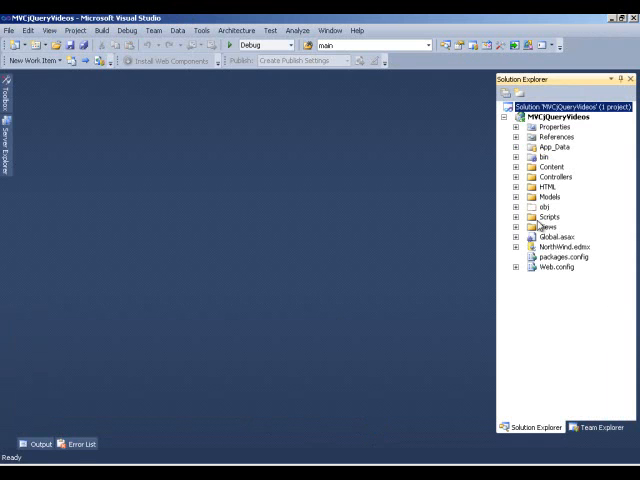
# Step: Open AccountModels.cs from Models and locate the CustomerModel class
pyautogui.click(516, 197)
pyautogui.doubleClick(576, 207)
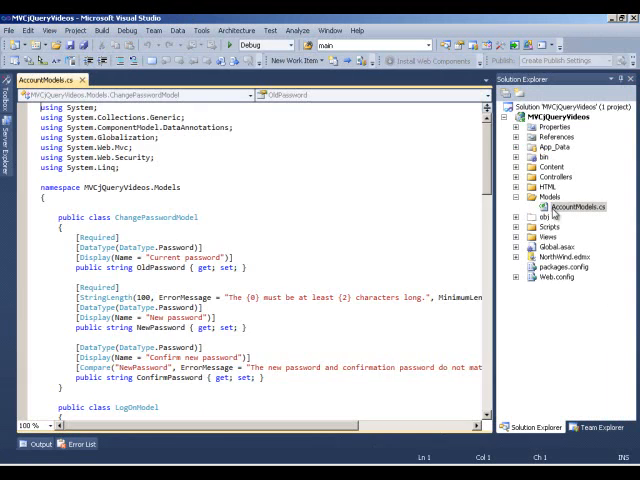
pyautogui.scroll(-15, 476, 304)
pyautogui.scroll(-15, 472, 352)
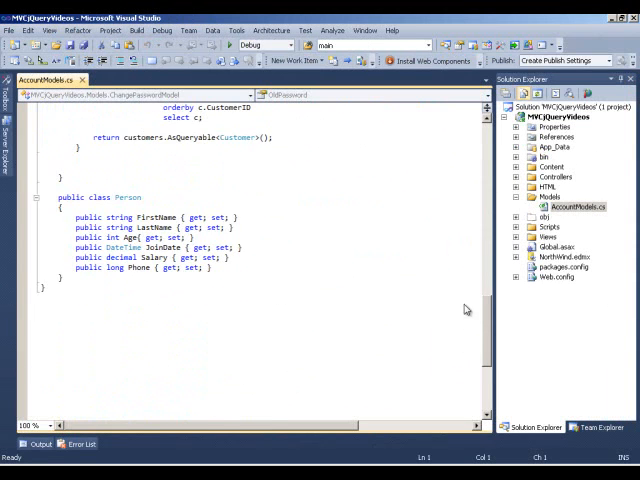
pyautogui.scroll(9, 464, 309)
pyautogui.scroll(-2, 461, 291)
pyautogui.doubleClick(157, 262)
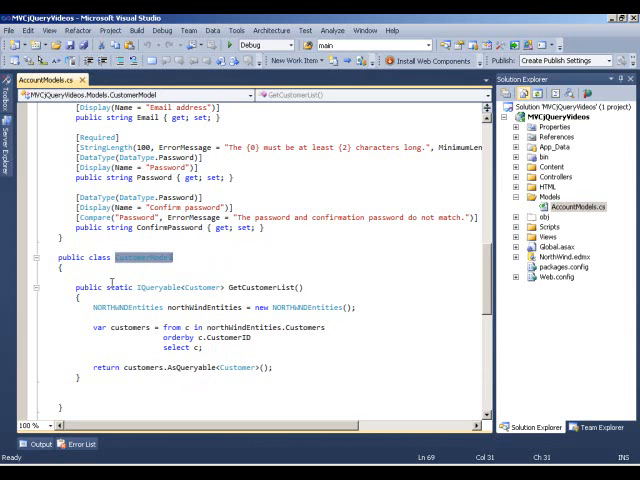
# Step: Open HomeController.cs and review the GetCustomerList call in the CustomerList action
pyautogui.click(37, 258)
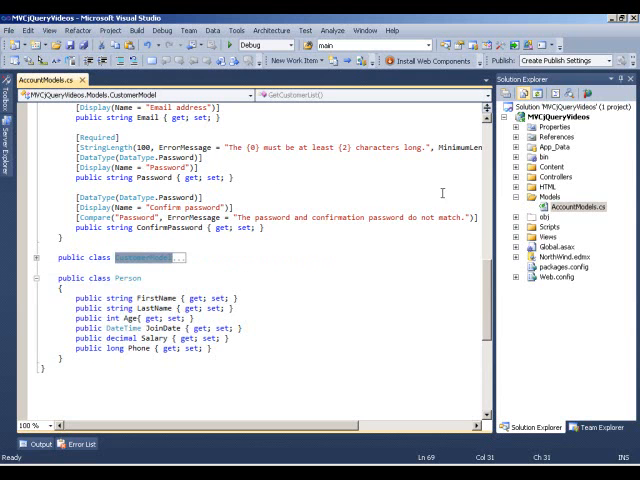
pyautogui.click(516, 197)
pyautogui.click(517, 177)
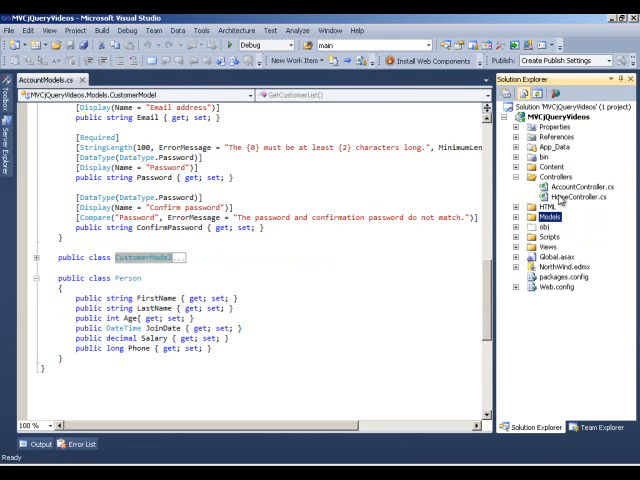
pyautogui.doubleClick(560, 197)
pyautogui.moveTo(492, 183); pyautogui.dragTo(487, 280)
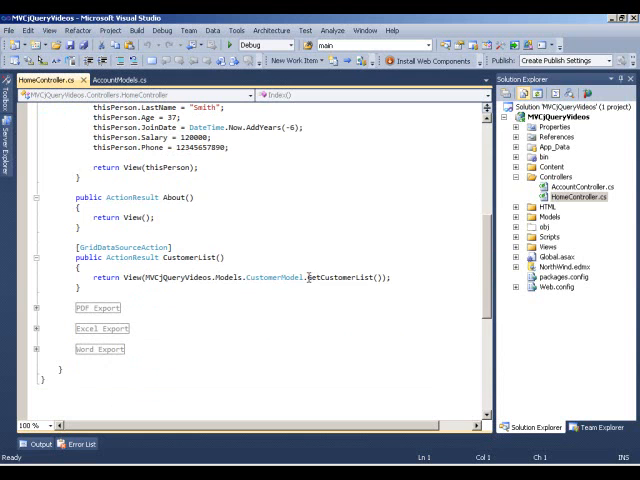
pyautogui.moveTo(308, 277)
pyautogui.mouseDown()
pyautogui.moveTo(383, 285)
pyautogui.moveTo(380, 278)
pyautogui.mouseUp()
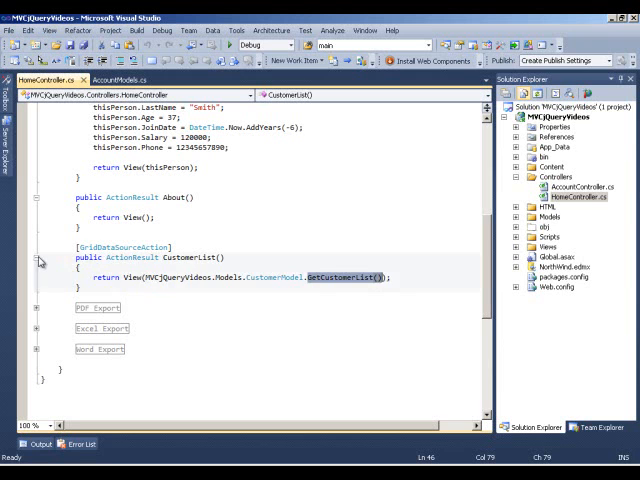
# Step: Expand Views > Home in Solution Explorer to reach Index.cshtml
pyautogui.click(516, 177)
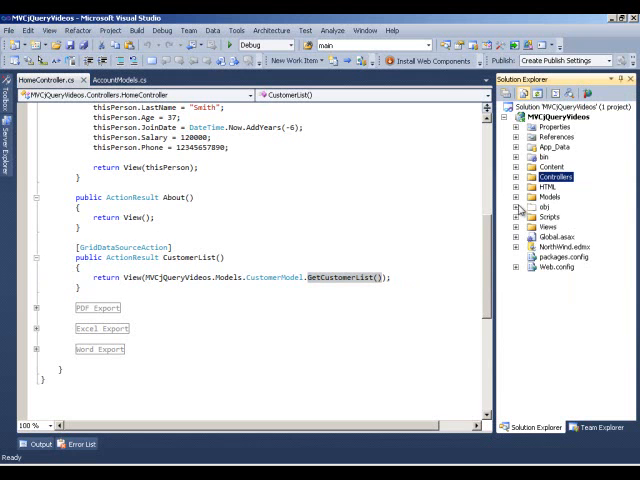
pyautogui.click(516, 228)
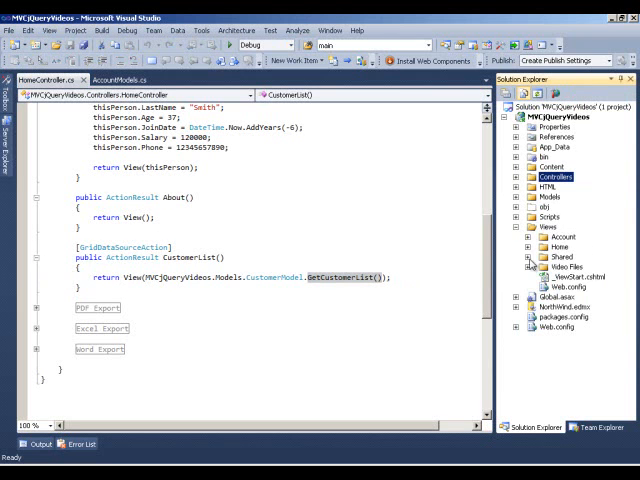
pyautogui.click(528, 248)
# Step: Open Index.cshtml, add blank lines after the grid block and copy the prepared BeginForm markup
pyautogui.doubleClick(545, 266)
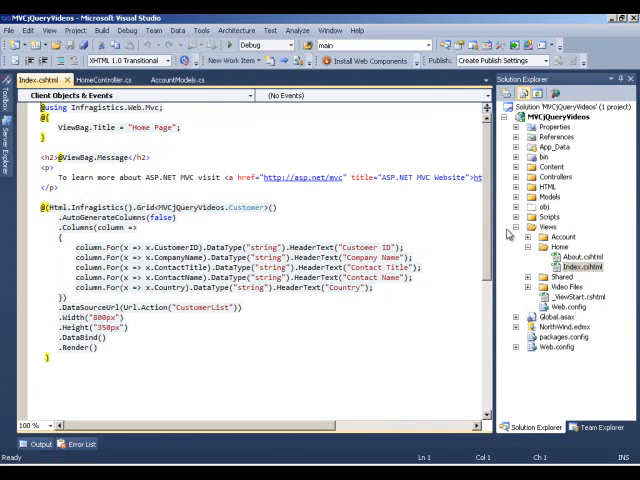
pyautogui.scroll(-1, 486, 214)
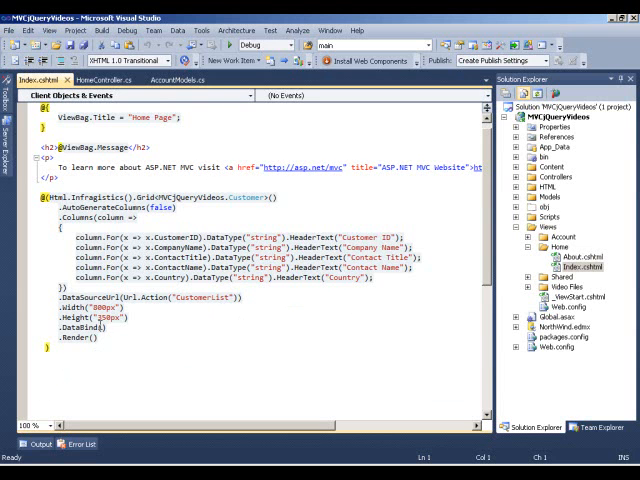
pyautogui.click(54, 376)
pyautogui.click(67, 348)
pyautogui.press('Return')
pyautogui.press('Return')
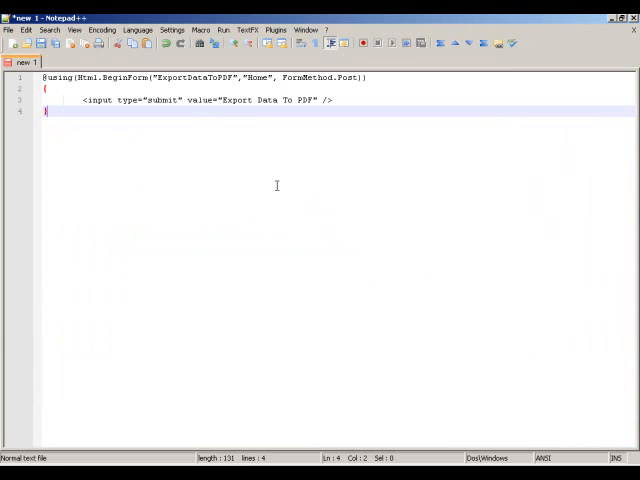
pyautogui.moveTo(39, 113); pyautogui.dragTo(14, 66)
pyautogui.hotkey('ctrl', 'c')
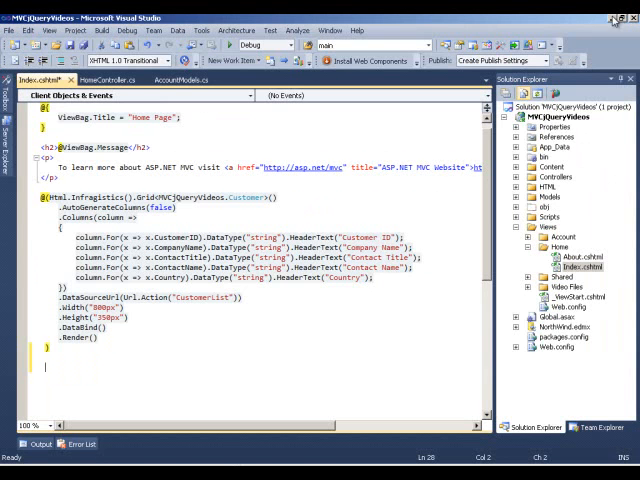
# Step: Paste the form posting to ExportDataToPDF on Home with an 'Export Data To PDF' submit button
pyautogui.hotkey('ctrl', 'v')
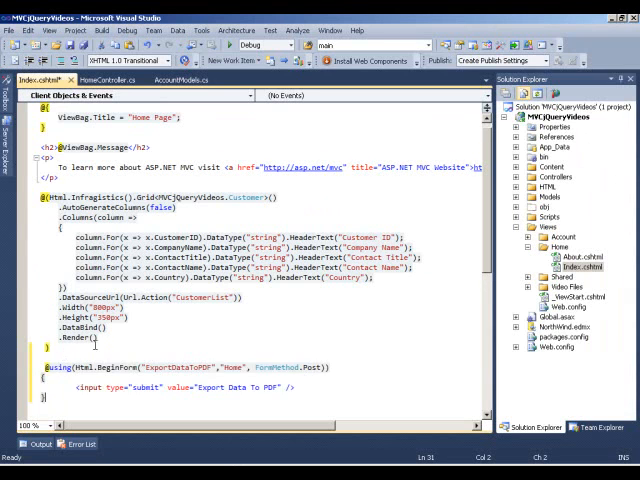
pyautogui.moveTo(487, 259); pyautogui.dragTo(483, 296)
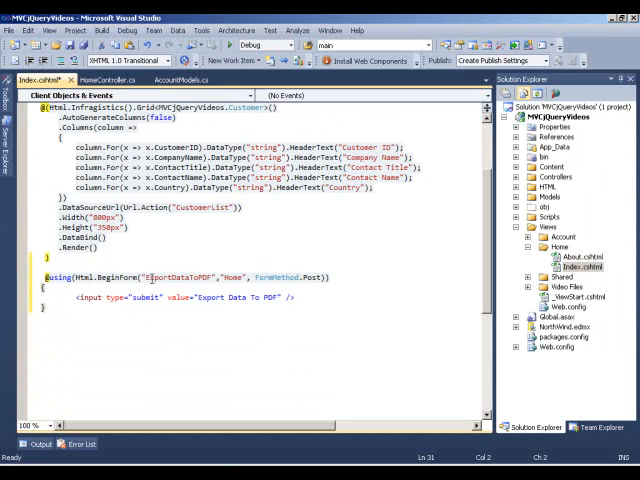
pyautogui.moveTo(213, 277); pyautogui.dragTo(147, 279)
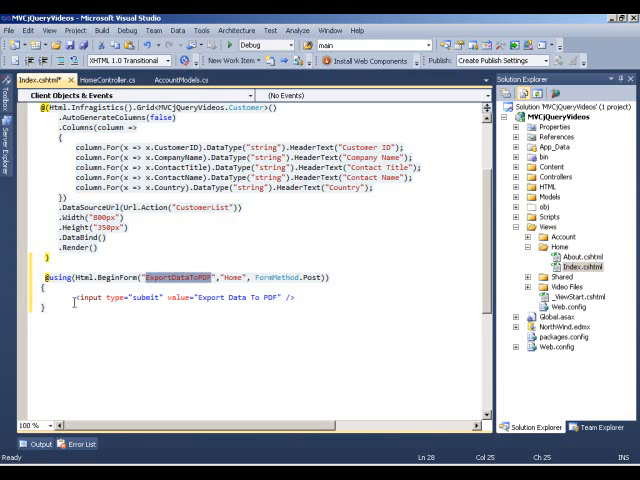
pyautogui.moveTo(74, 297)
pyautogui.mouseDown()
pyautogui.moveTo(296, 299)
pyautogui.moveTo(304, 305)
pyautogui.mouseUp()
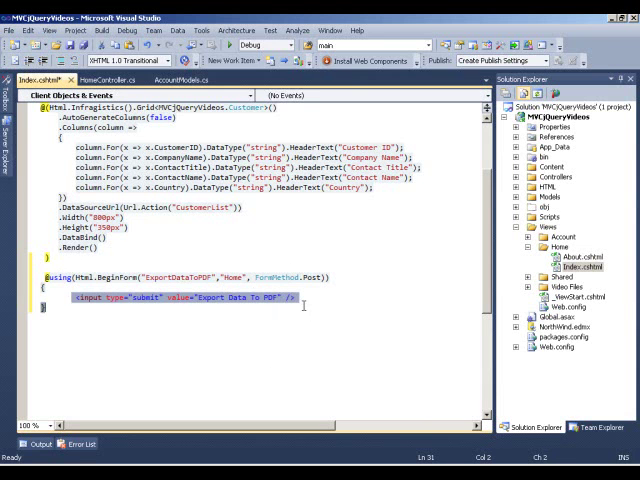
pyautogui.click(169, 306)
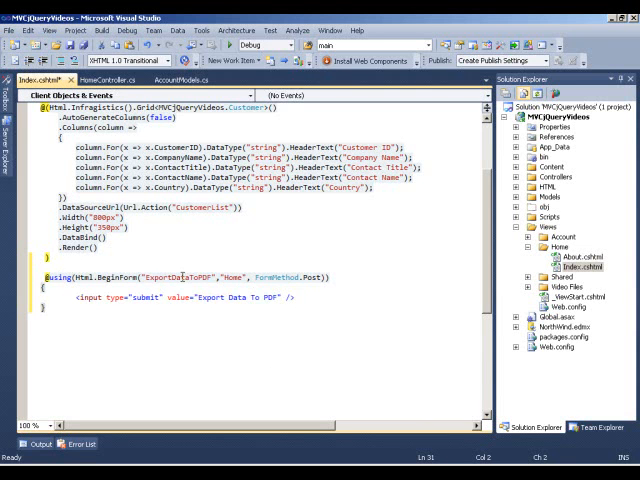
# Step: Close Index.cshtml, saving the changes
pyautogui.click(71, 80)
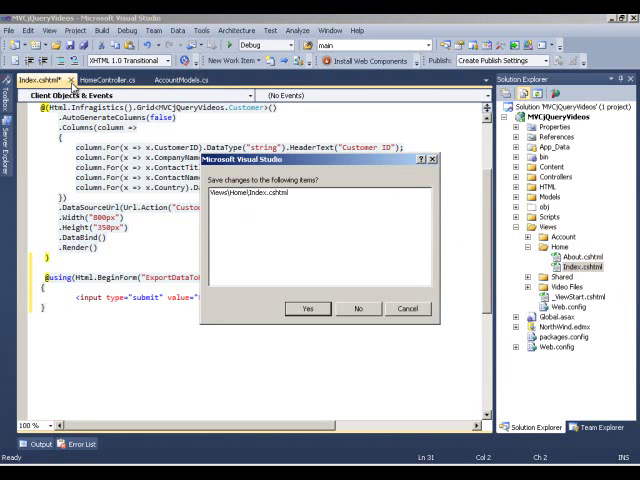
pyautogui.click(298, 309)
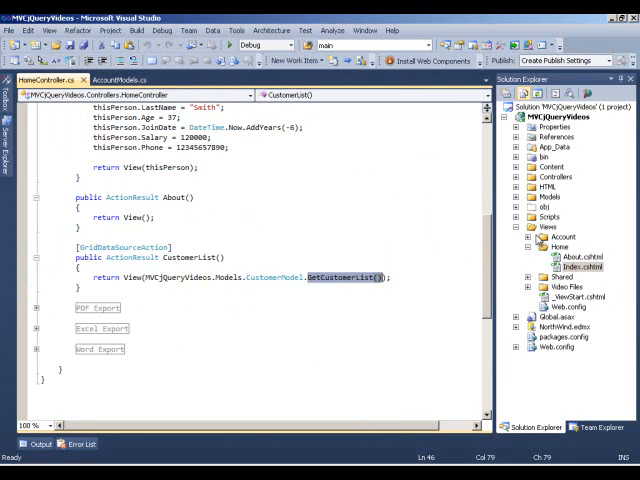
# Step: Expand the PDF Export region in HomeController.cs and review the ExportDataToPDF action
pyautogui.click(36, 308)
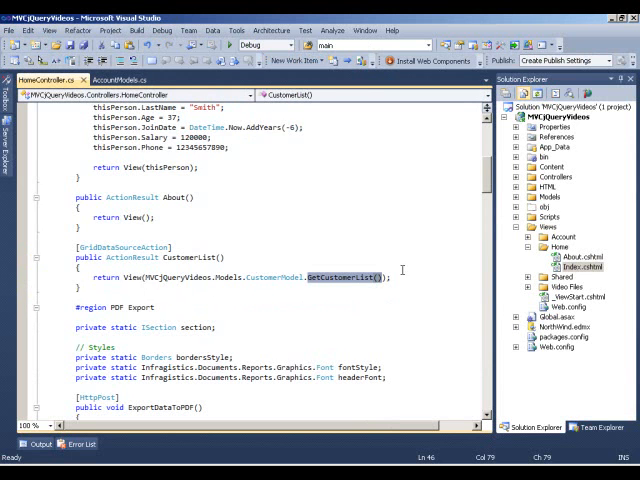
pyautogui.moveTo(487, 183); pyautogui.dragTo(487, 208)
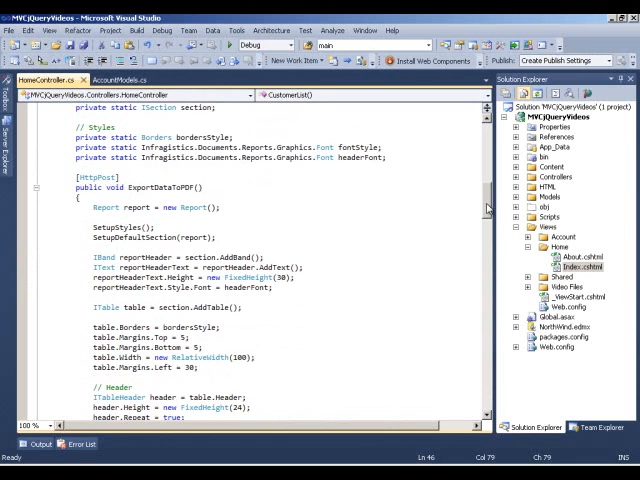
pyautogui.doubleClick(171, 187)
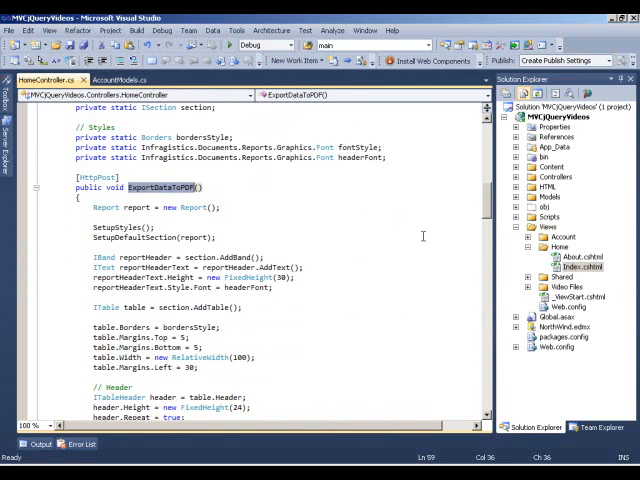
pyautogui.moveTo(490, 213); pyautogui.dragTo(487, 207)
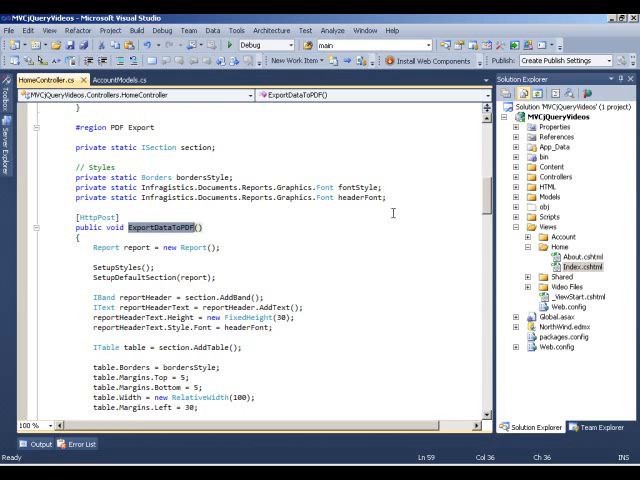
pyautogui.scroll(-2, 300, 180)
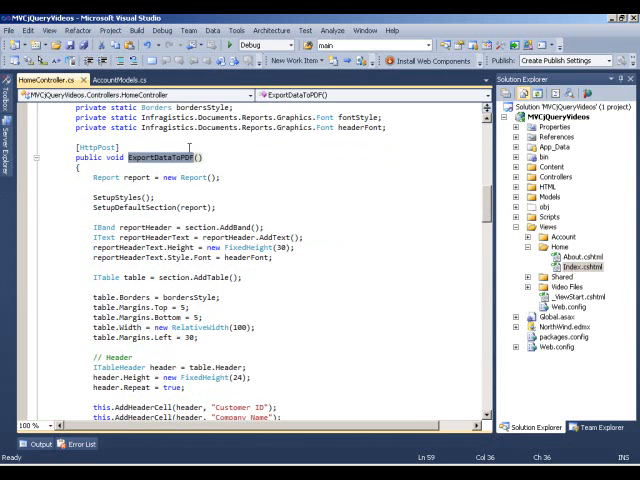
pyautogui.click(224, 177)
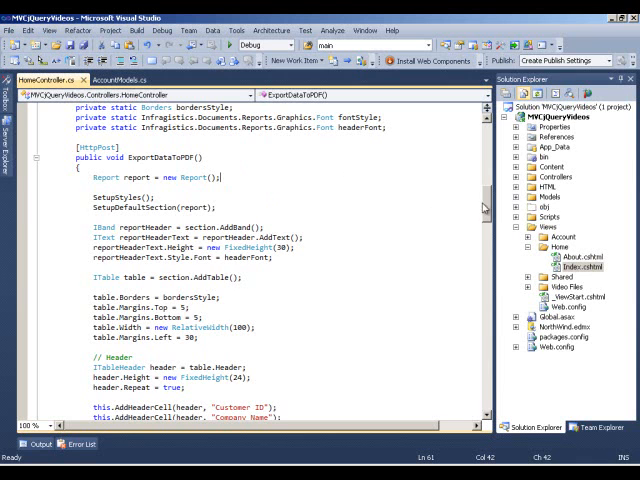
pyautogui.scroll(-2, 487, 208)
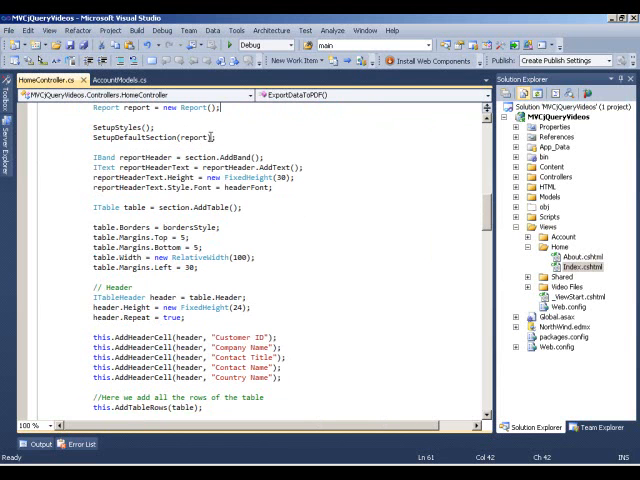
pyautogui.click(124, 128)
pyautogui.press('F12')
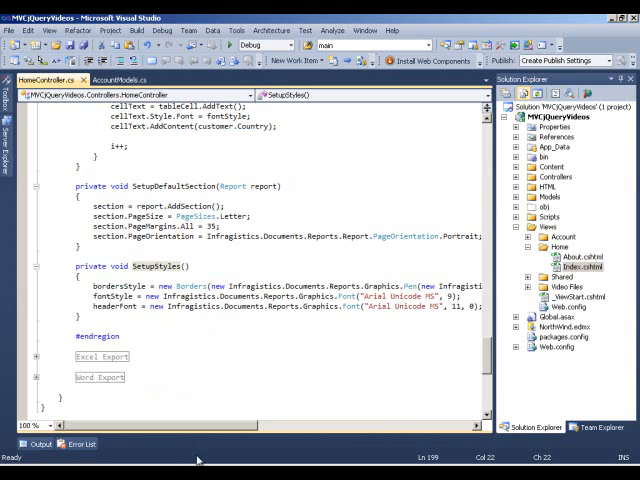
pyautogui.moveTo(173, 431); pyautogui.dragTo(267, 426)
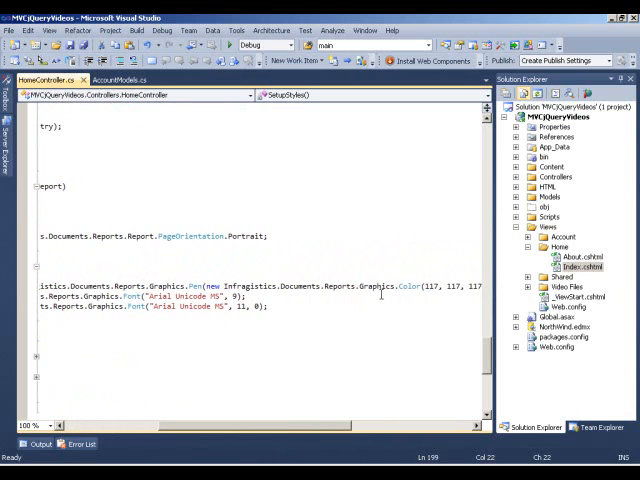
pyautogui.moveTo(317, 429)
pyautogui.mouseDown()
pyautogui.moveTo(329, 429)
pyautogui.moveTo(229, 426)
pyautogui.mouseUp()
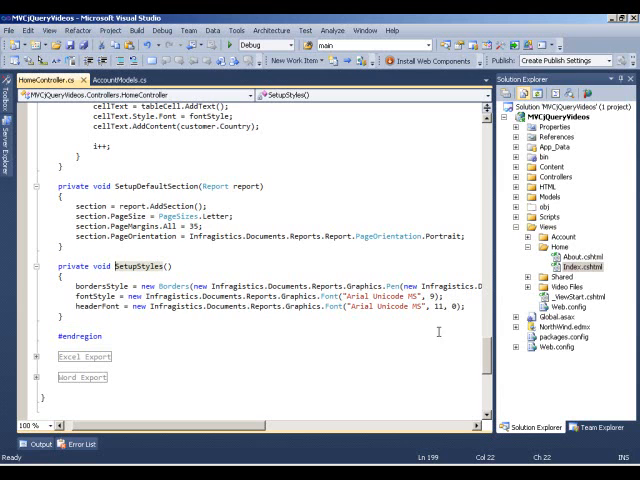
pyautogui.scroll(1, 487, 355)
pyautogui.moveTo(487, 355); pyautogui.dragTo(483, 197)
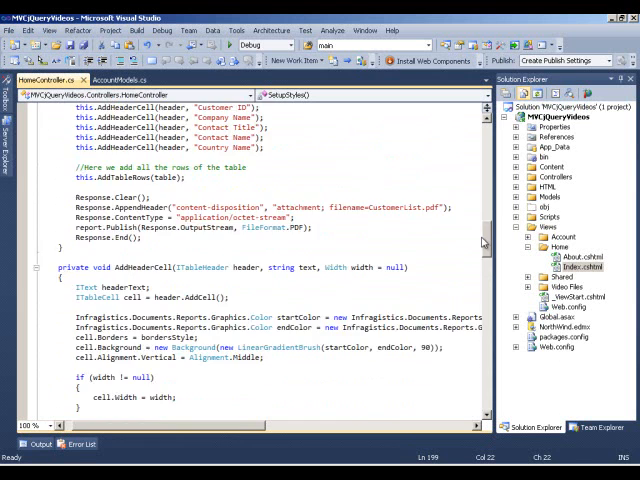
pyautogui.scroll(-3, 135, 205)
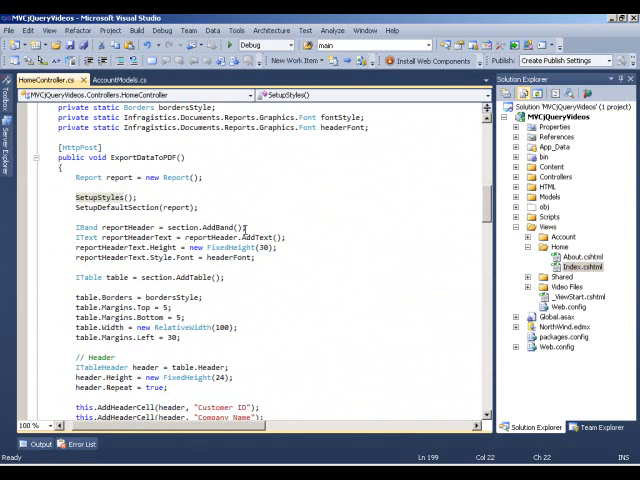
pyautogui.click(290, 237)
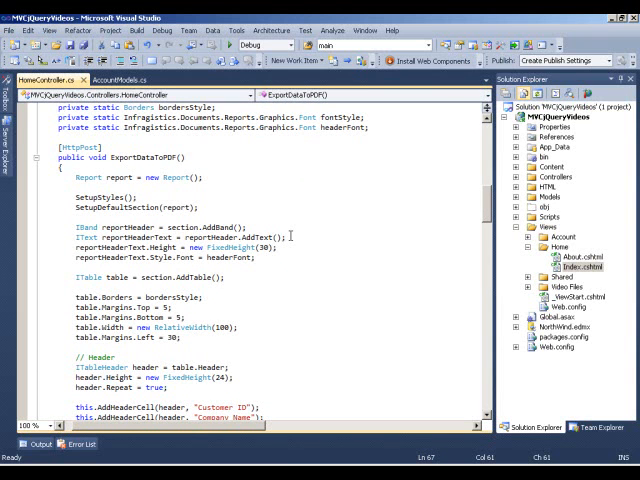
pyautogui.click(230, 279)
pyautogui.scroll(-3, 490, 217)
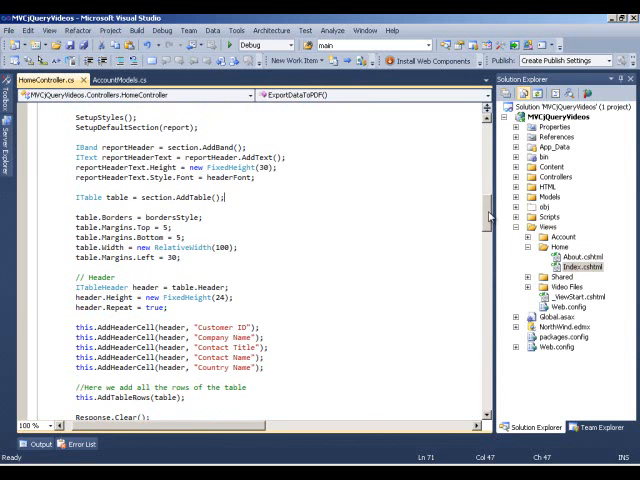
pyautogui.click(195, 260)
pyautogui.moveTo(489, 227); pyautogui.dragTo(489, 235)
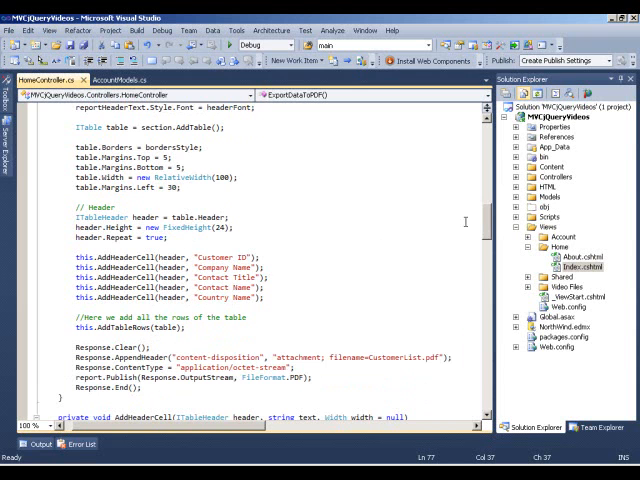
pyautogui.moveTo(493, 216); pyautogui.dragTo(489, 231)
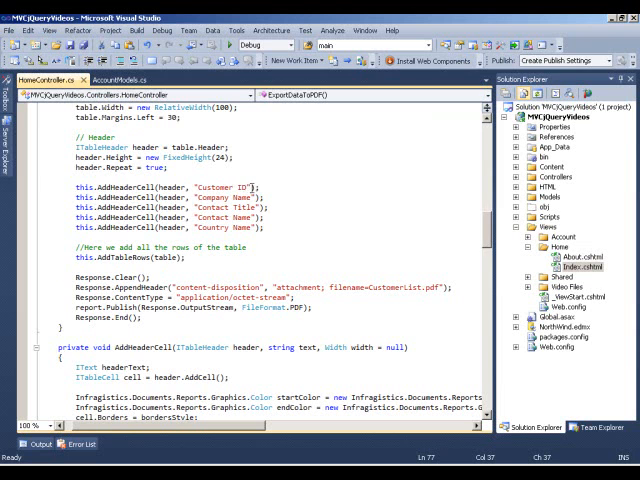
pyautogui.moveTo(250, 187); pyautogui.dragTo(212, 187)
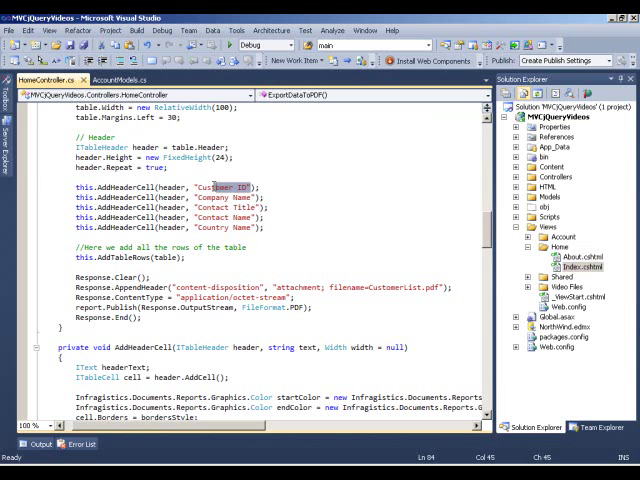
pyautogui.click(322, 208)
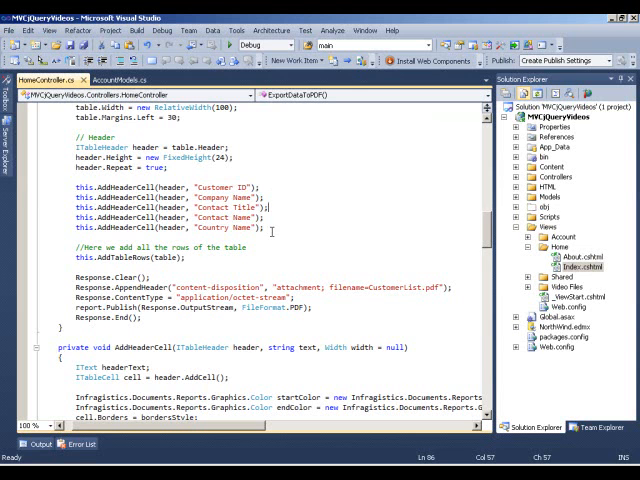
pyautogui.moveTo(488, 236); pyautogui.dragTo(488, 246)
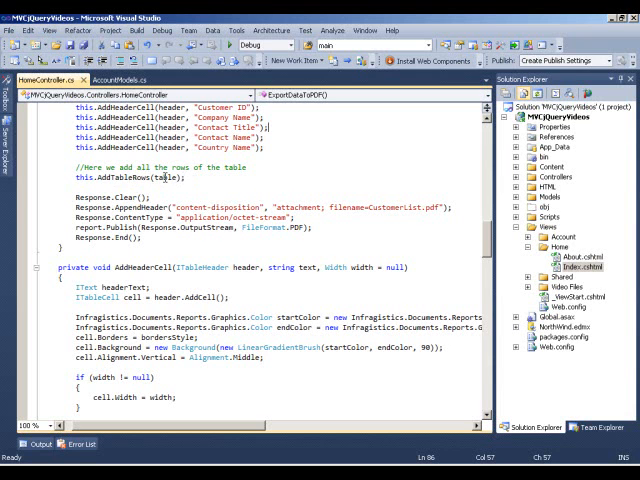
pyautogui.click(173, 268)
pyautogui.hotkey('ctrl', '-')
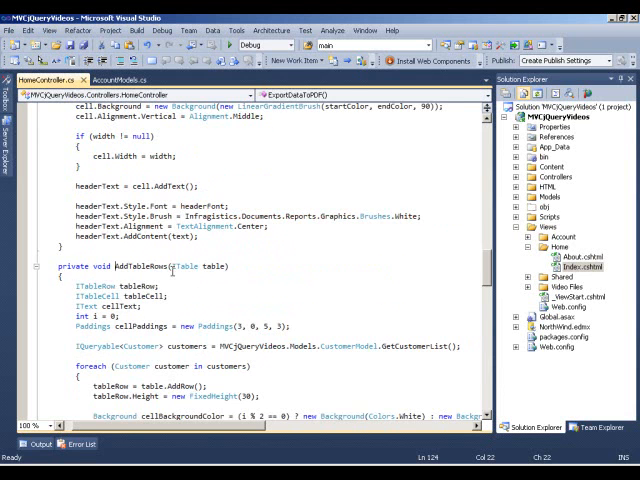
pyautogui.moveTo(484, 265); pyautogui.dragTo(489, 285)
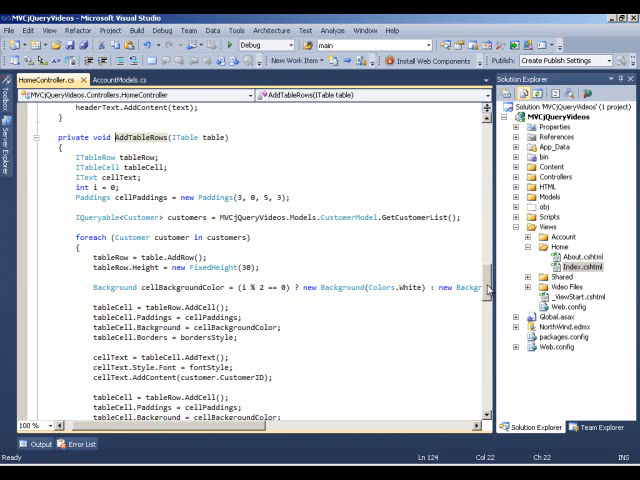
pyautogui.scroll(-1, 489, 295)
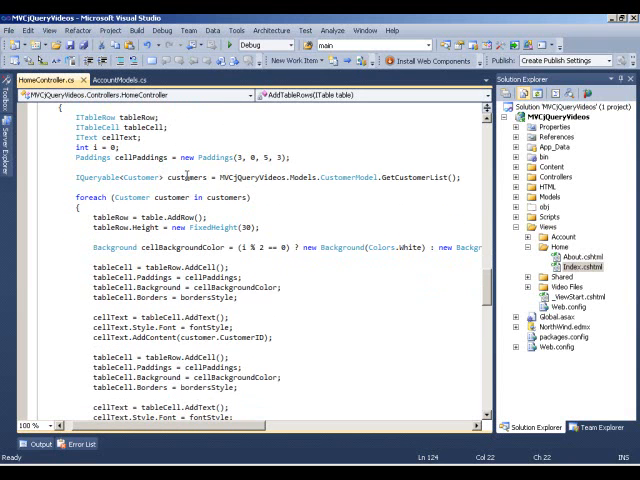
pyautogui.moveTo(455, 177); pyautogui.dragTo(381, 178)
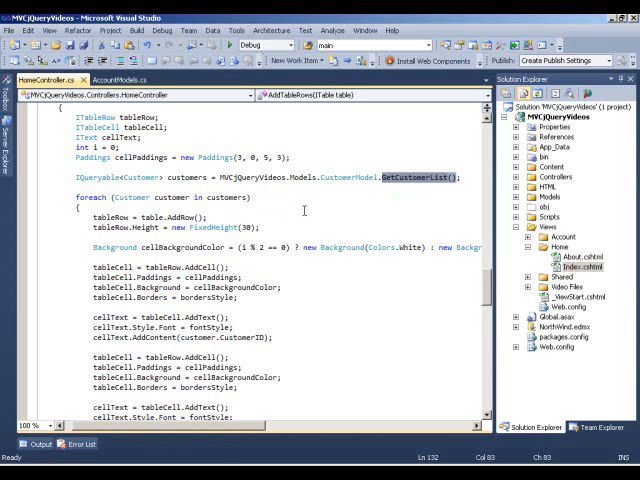
pyautogui.scroll(-1, 489, 291)
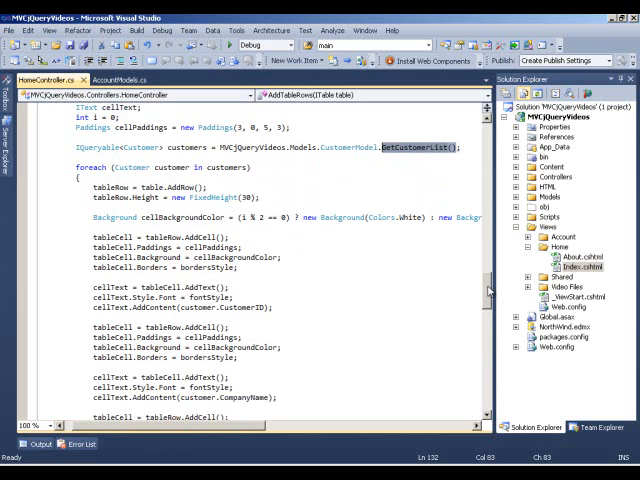
pyautogui.scroll(-1, 489, 291)
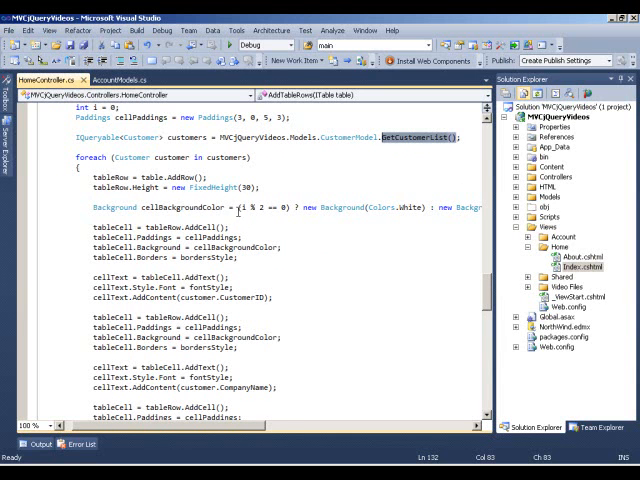
pyautogui.hscroll(2, 269, 430)
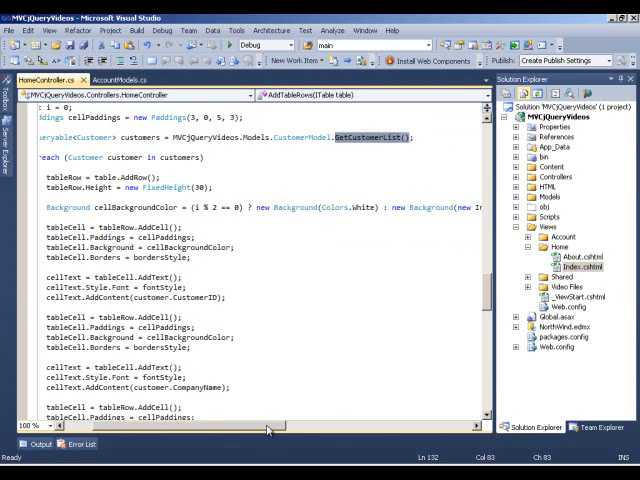
pyautogui.moveTo(267, 427)
pyautogui.mouseDown()
pyautogui.moveTo(305, 434)
pyautogui.moveTo(407, 426)
pyautogui.moveTo(220, 427)
pyautogui.mouseUp()
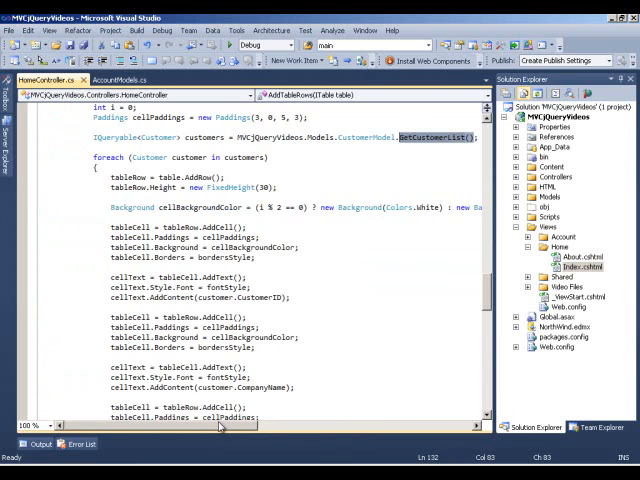
pyautogui.moveTo(488, 291); pyautogui.dragTo(491, 302)
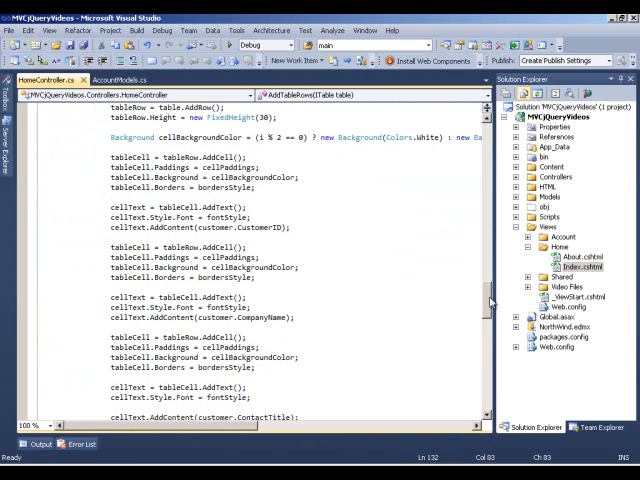
pyautogui.moveTo(309, 230)
pyautogui.mouseDown()
pyautogui.moveTo(246, 217)
pyautogui.moveTo(157, 178)
pyautogui.mouseUp()
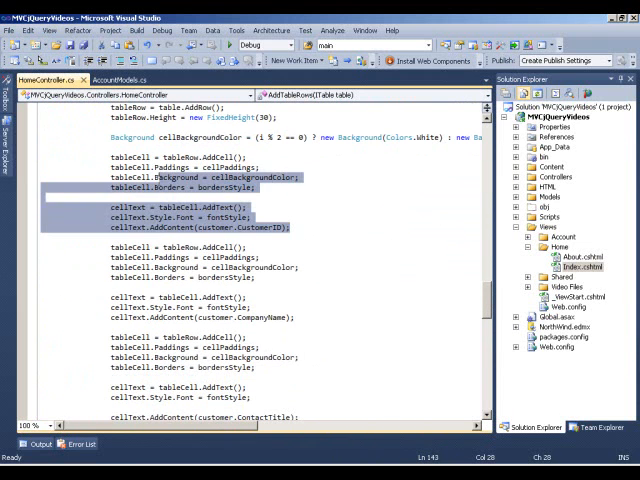
pyautogui.click(181, 177)
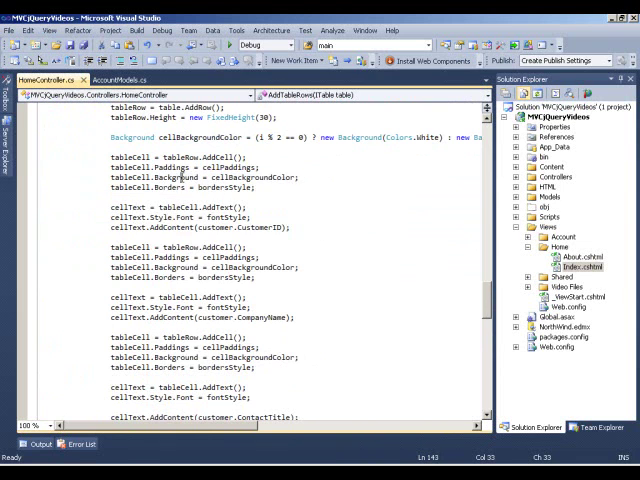
pyautogui.click(255, 187)
pyautogui.moveTo(283, 227); pyautogui.dragTo(234, 227)
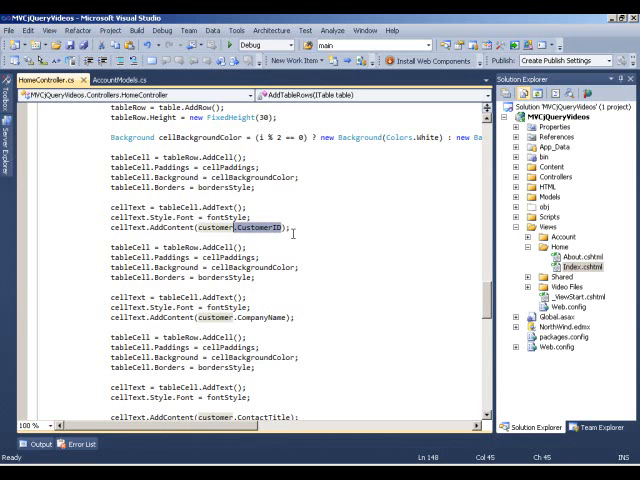
pyautogui.moveTo(298, 229); pyautogui.dragTo(107, 157)
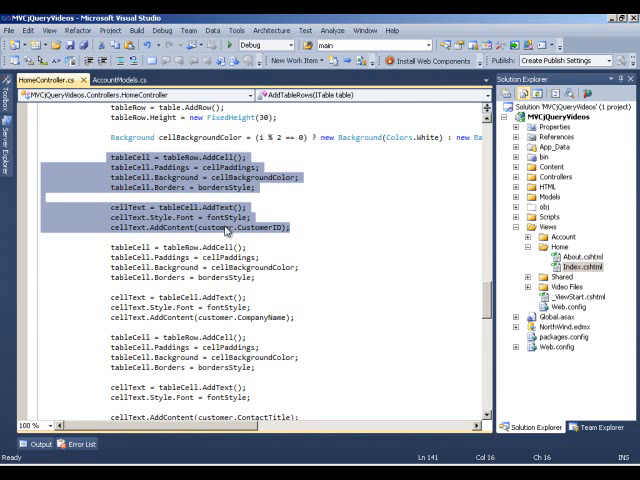
pyautogui.scroll(-2, 313, 285)
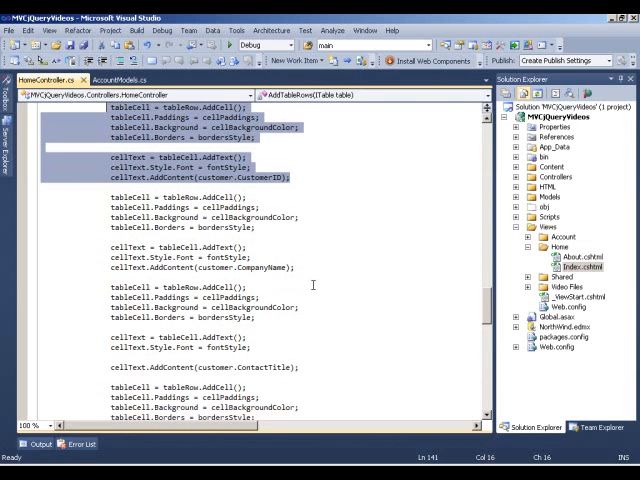
pyautogui.moveTo(296, 267); pyautogui.dragTo(120, 199)
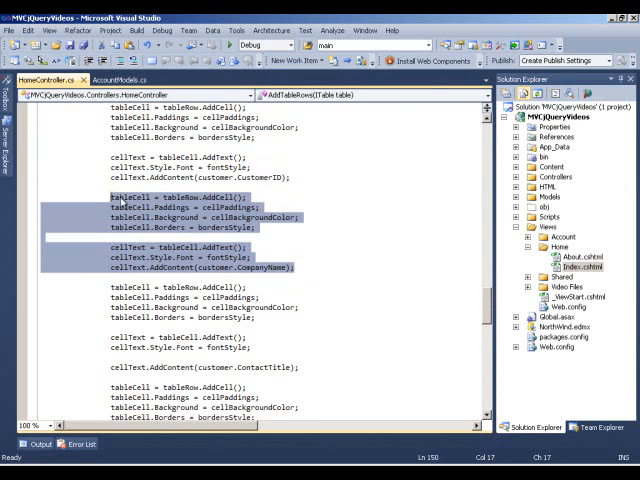
pyautogui.moveTo(486, 297)
pyautogui.mouseDown()
pyautogui.moveTo(490, 340)
pyautogui.moveTo(486, 236)
pyautogui.mouseUp()
# Step: Review AddTableRows and retype FileFormat.PDF in report.Publish before rebuilding and running the project
pyautogui.doubleClick(143, 278)
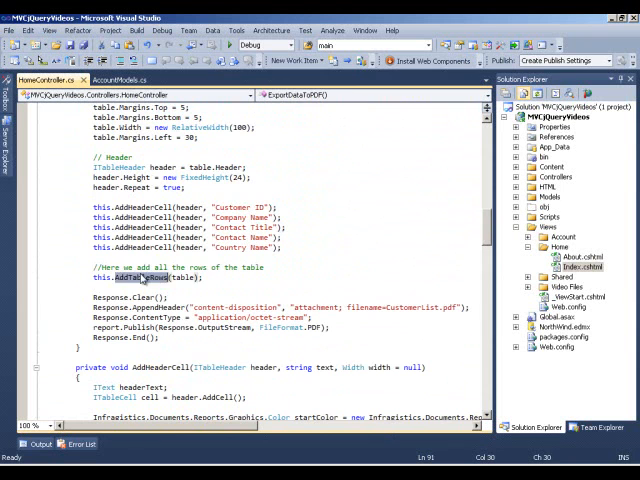
pyautogui.click(143, 278)
pyautogui.click(228, 289)
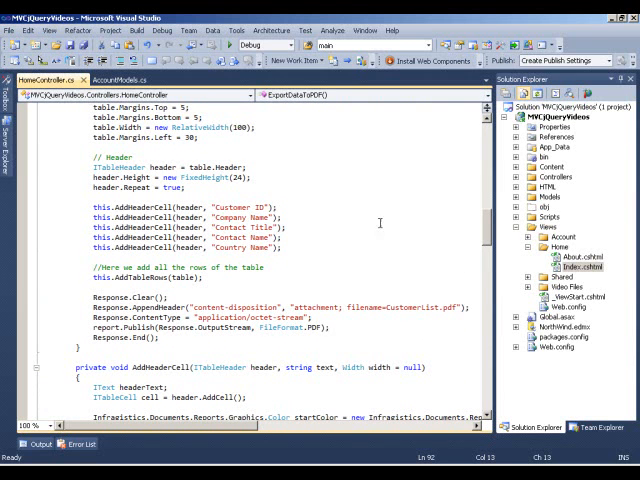
pyautogui.moveTo(488, 230); pyautogui.dragTo(490, 236)
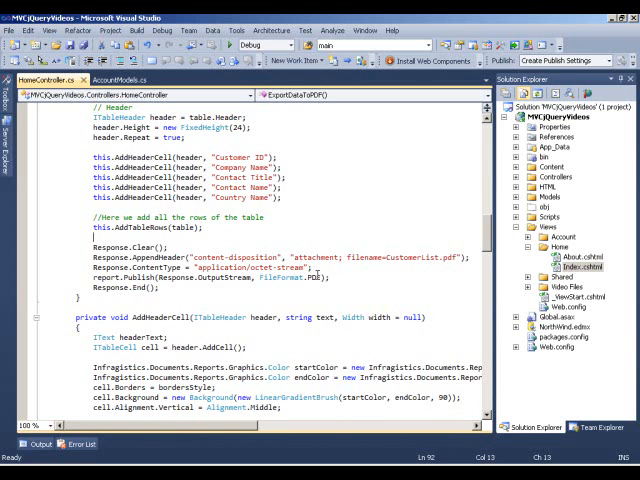
pyautogui.doubleClick(317, 278)
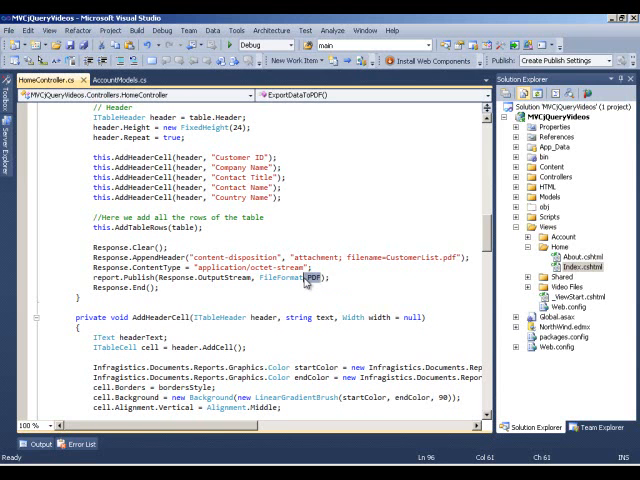
pyautogui.press('BackSpace')
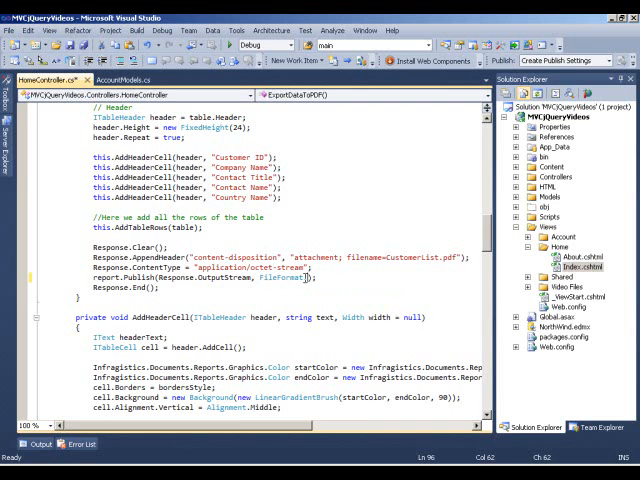
pyautogui.write('P')
pyautogui.write('DF')
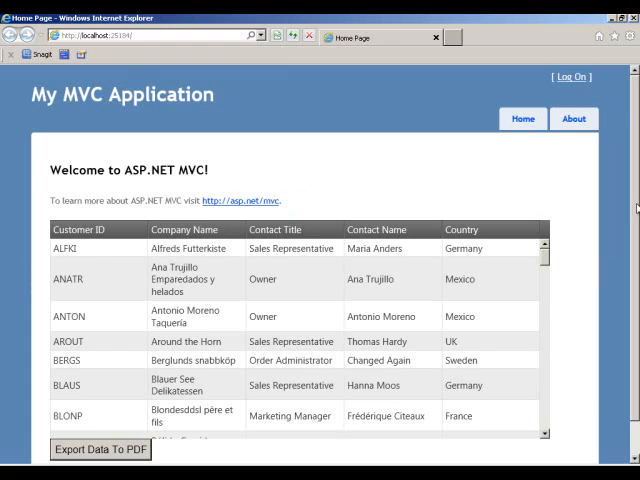
pyautogui.moveTo(636, 207); pyautogui.dragTo(634, 281)
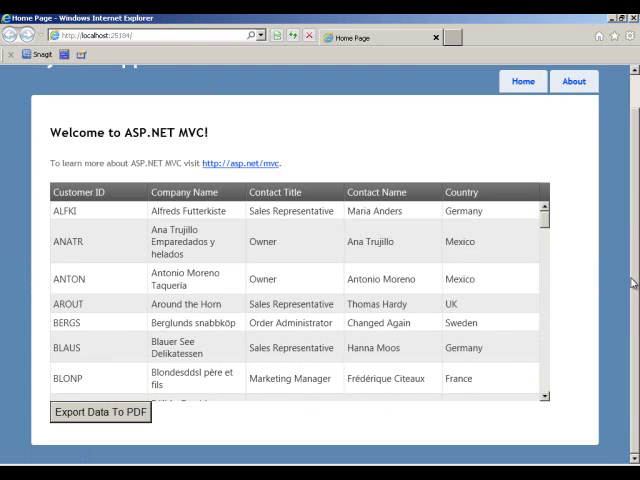
# Step: Export the customer grid to CustomerList.pdf and open it in Adobe Reader
pyautogui.click(117, 419)
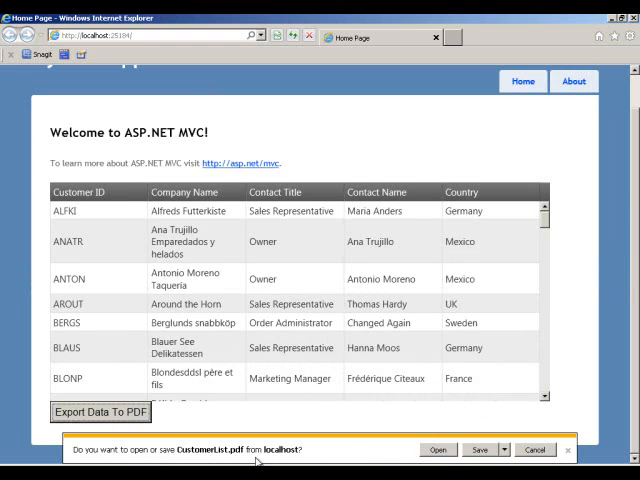
pyautogui.click(440, 451)
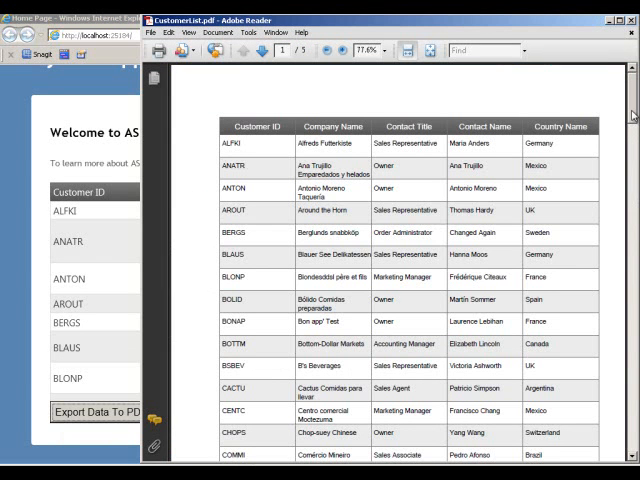
pyautogui.scroll(-1, 632, 115)
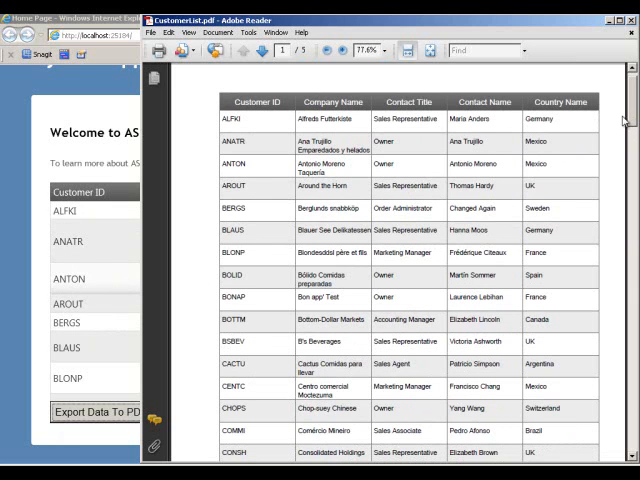
pyautogui.moveTo(632, 110)
pyautogui.mouseDown()
pyautogui.moveTo(633, 280)
pyautogui.moveTo(633, 107)
pyautogui.mouseUp()
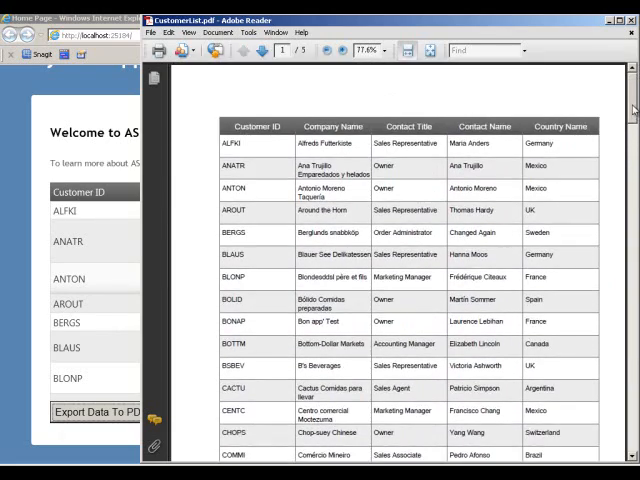